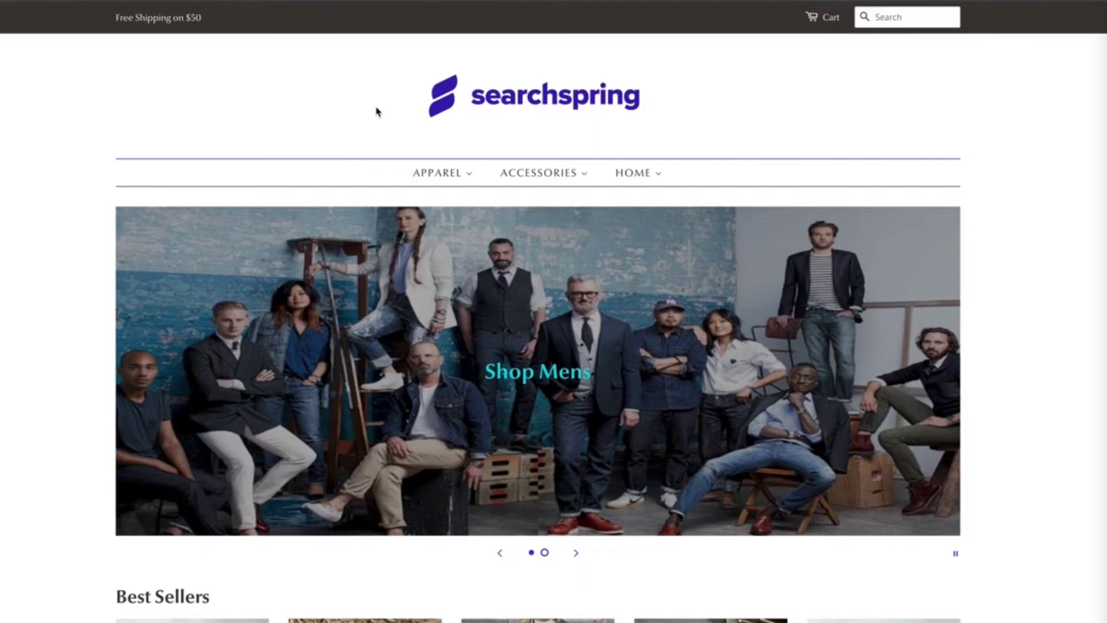
Open DevTools beside the store and filter the Network request list to search.json
key("alt+super+i")
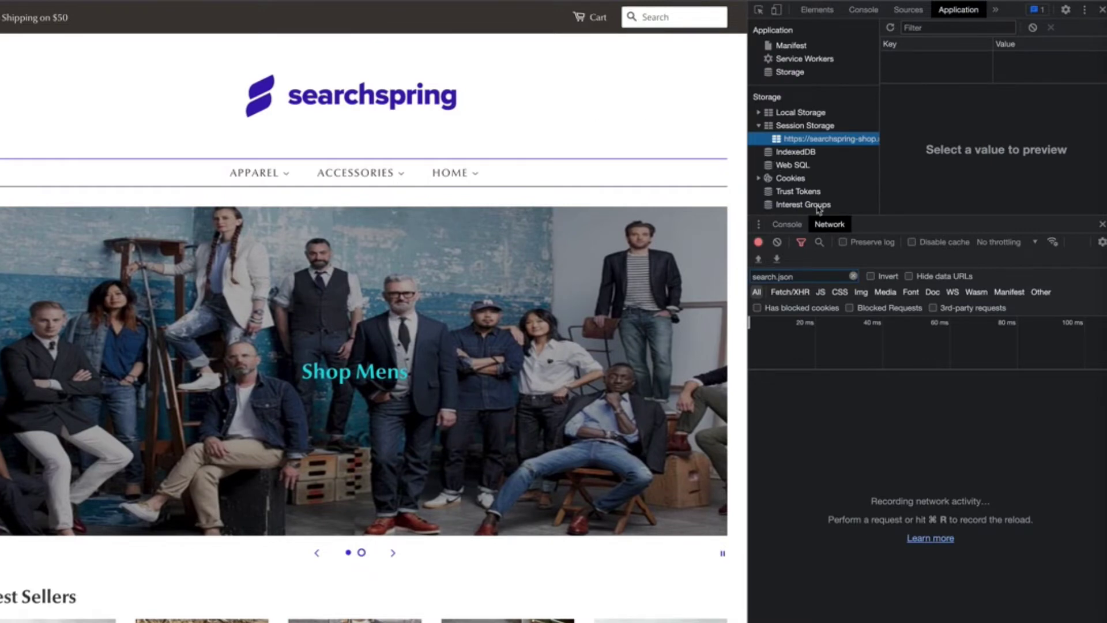
left_click(813, 279)
key("super+a")
key("BackSpace")
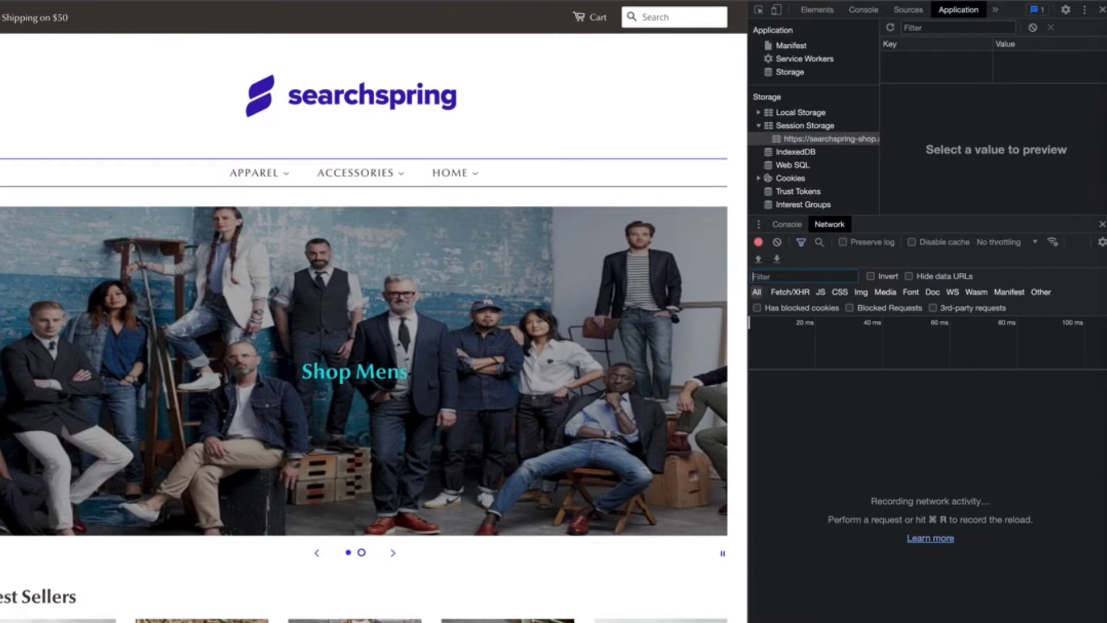
type("search.json")
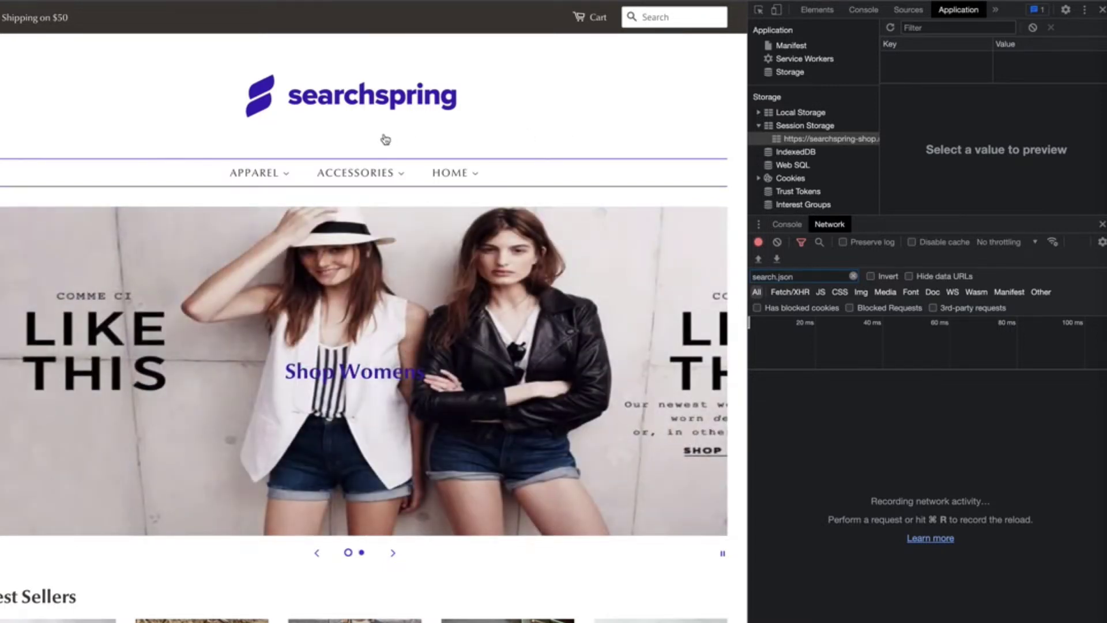
Load All Jewelry and find bgfilter.collection_handle = all-jewelry in the search.json payload
mouse_move(353, 167)
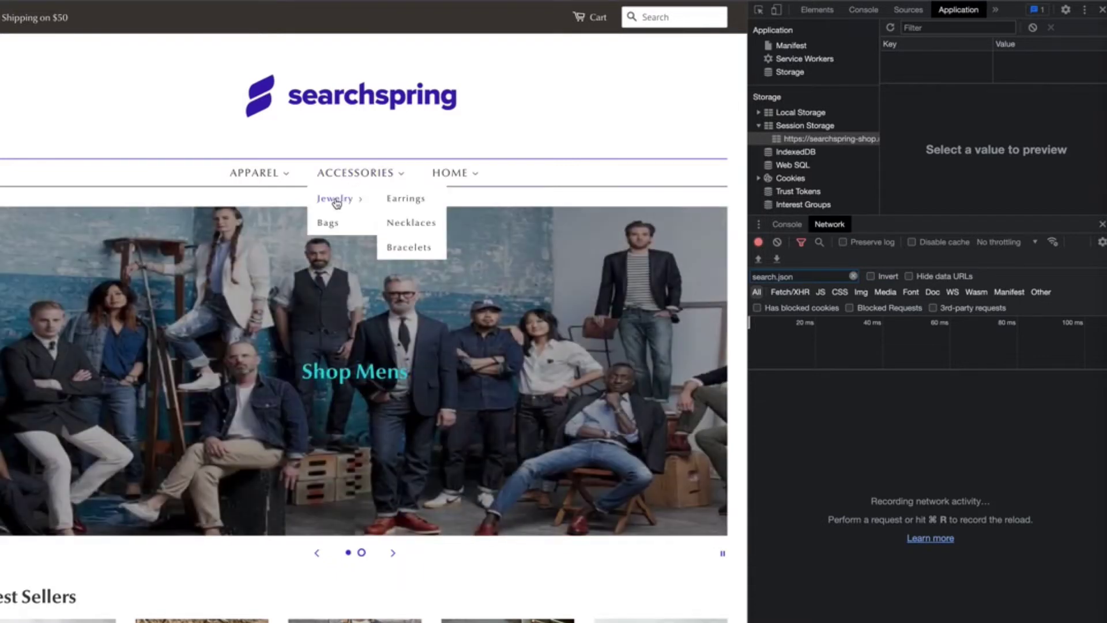
left_click(336, 200)
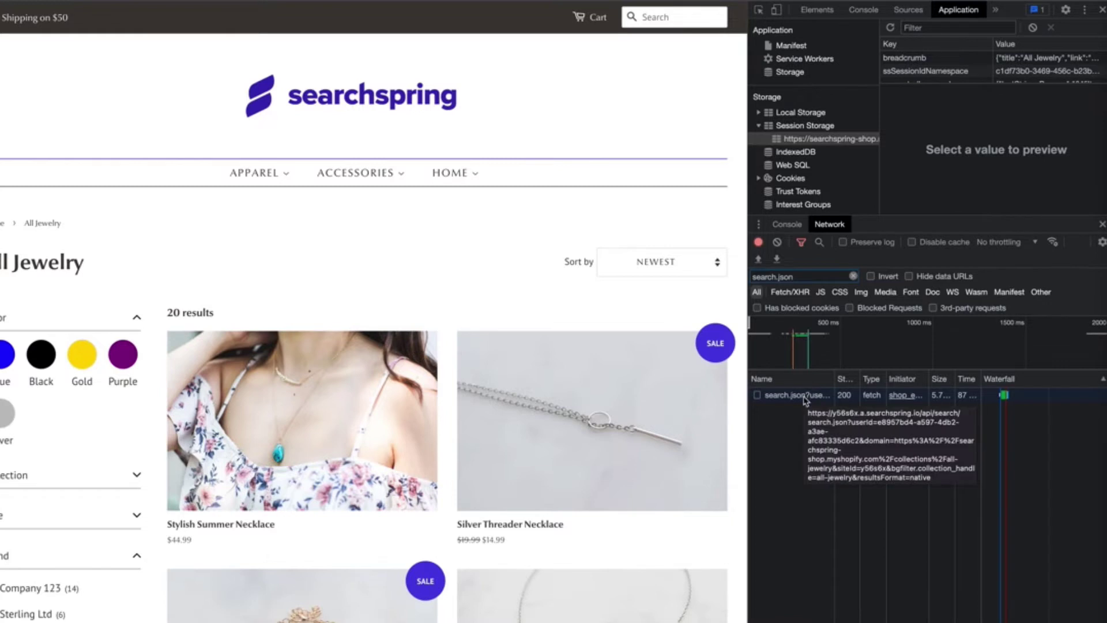
left_click(806, 397)
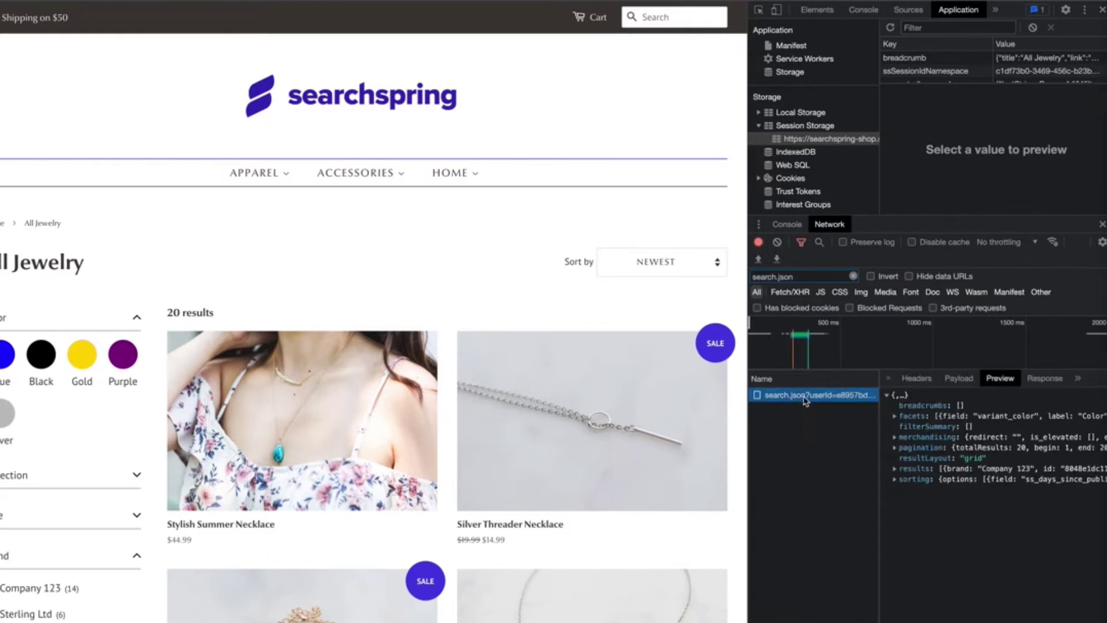
left_click(958, 380)
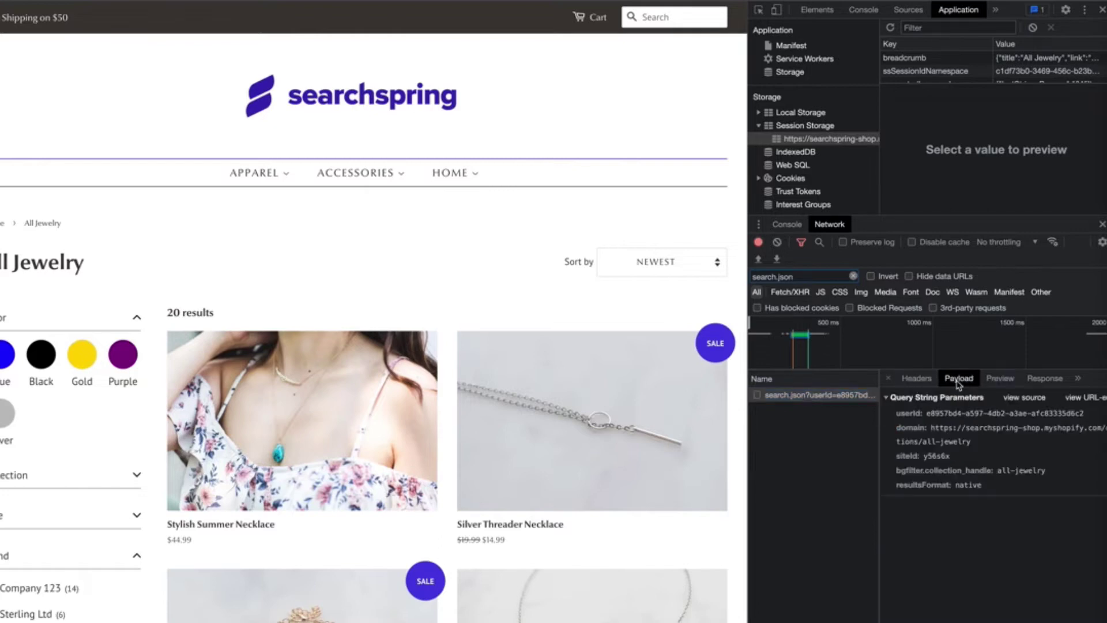
left_click(898, 474)
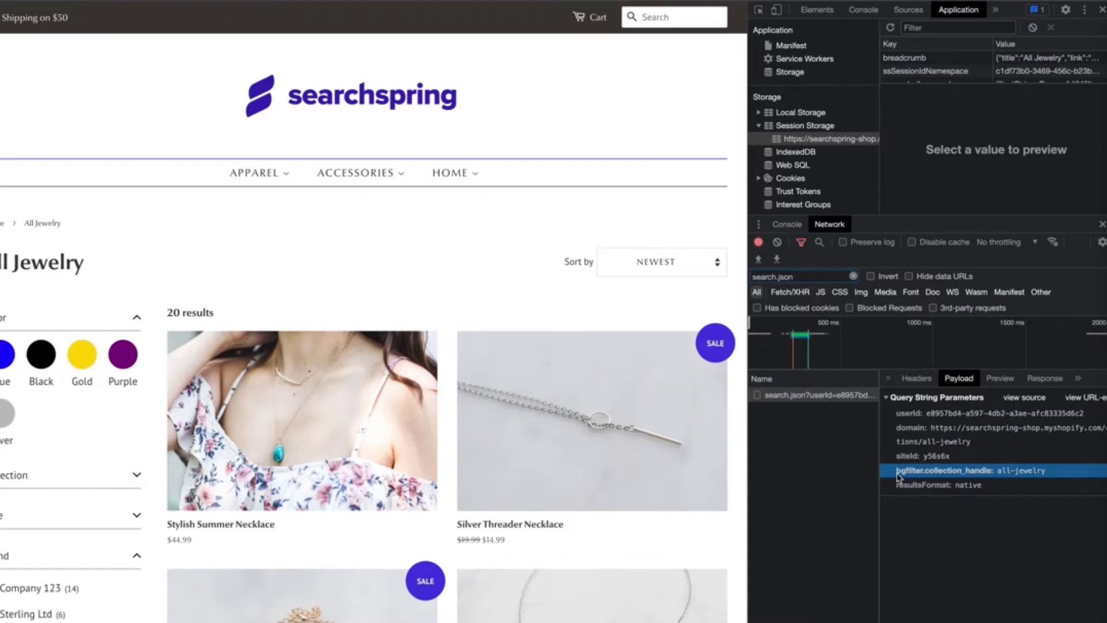
left_click_drag(897, 475, 1080, 471)
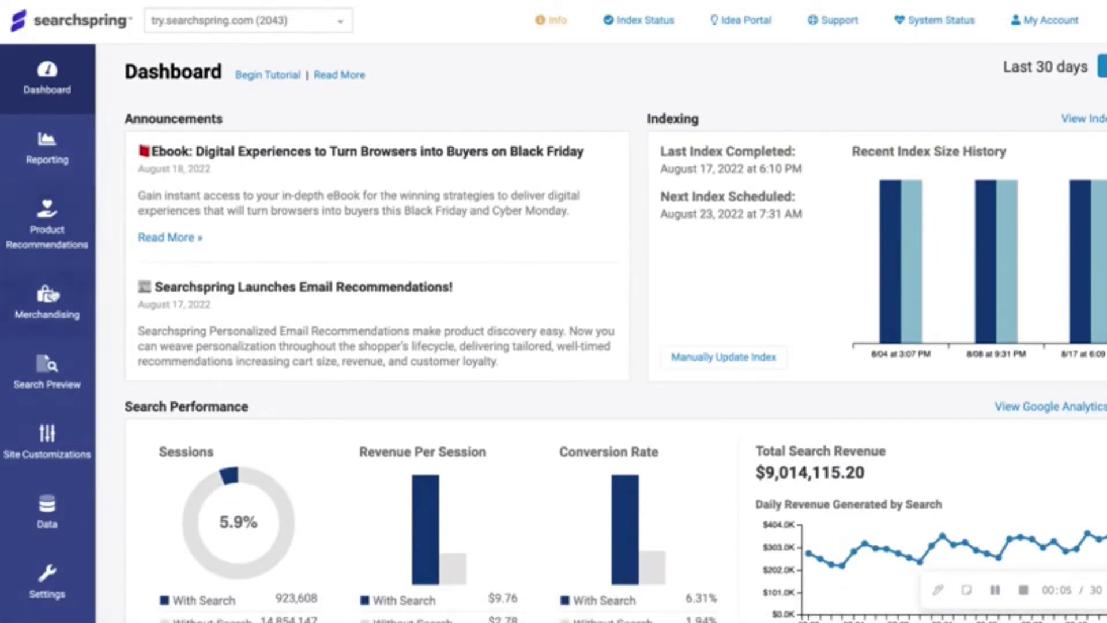
Go to Merchandising and set up a new merchandising campaign
left_click(51, 308)
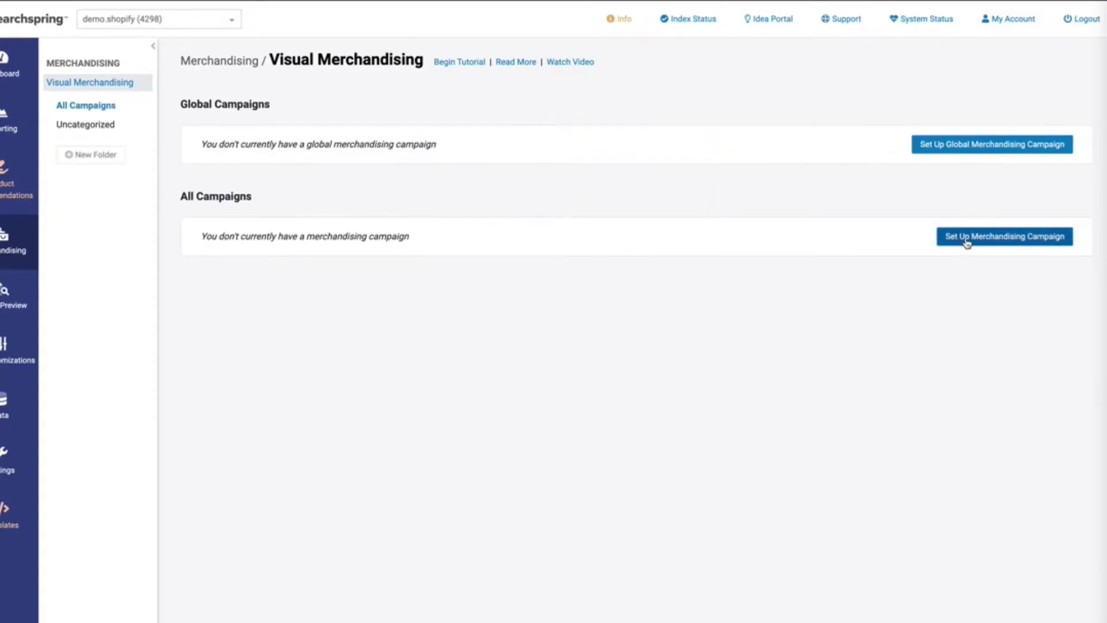
left_click(967, 243)
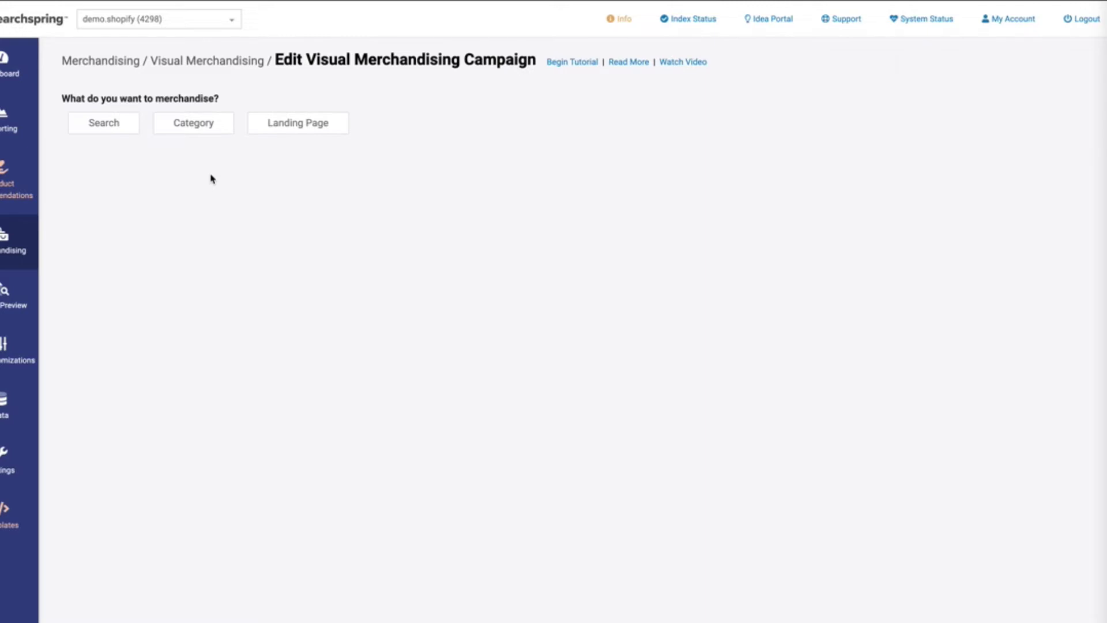
Target the Category with collection_handle all-jewelry and start merchandising it
left_click(184, 133)
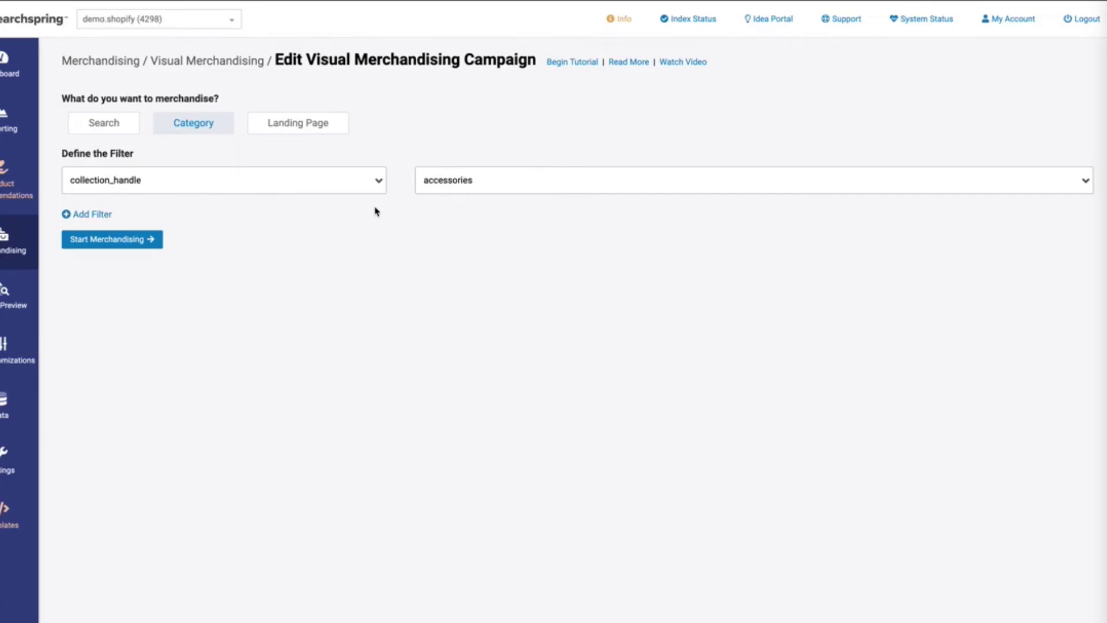
left_click(449, 187)
left_click(441, 247)
left_click(104, 242)
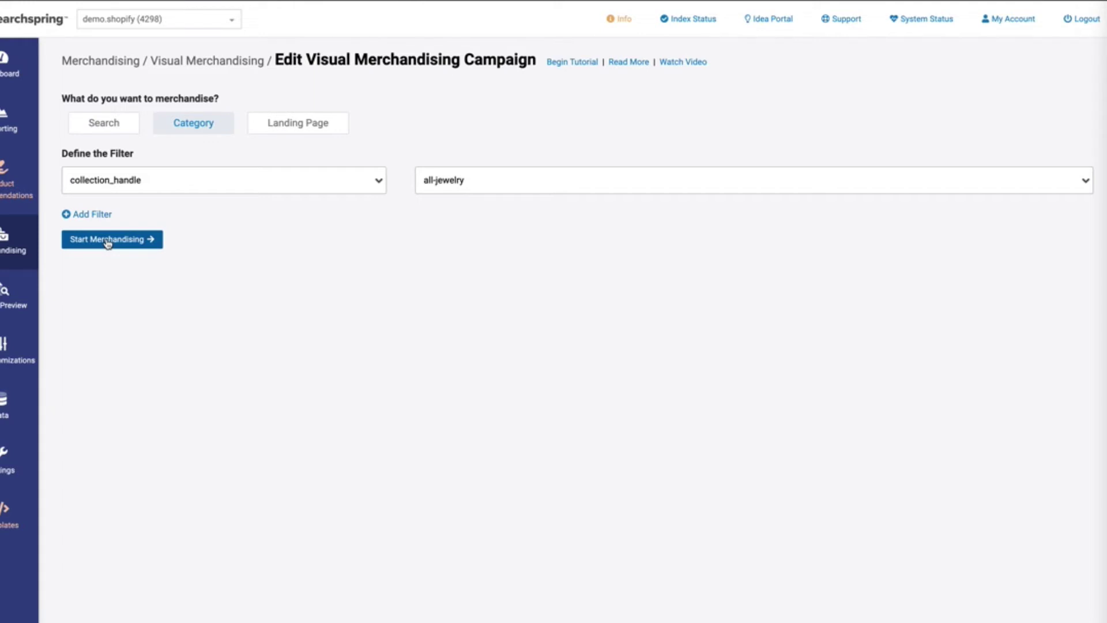
Enter 'All Jewelry' as the campaign title
left_click(107, 239)
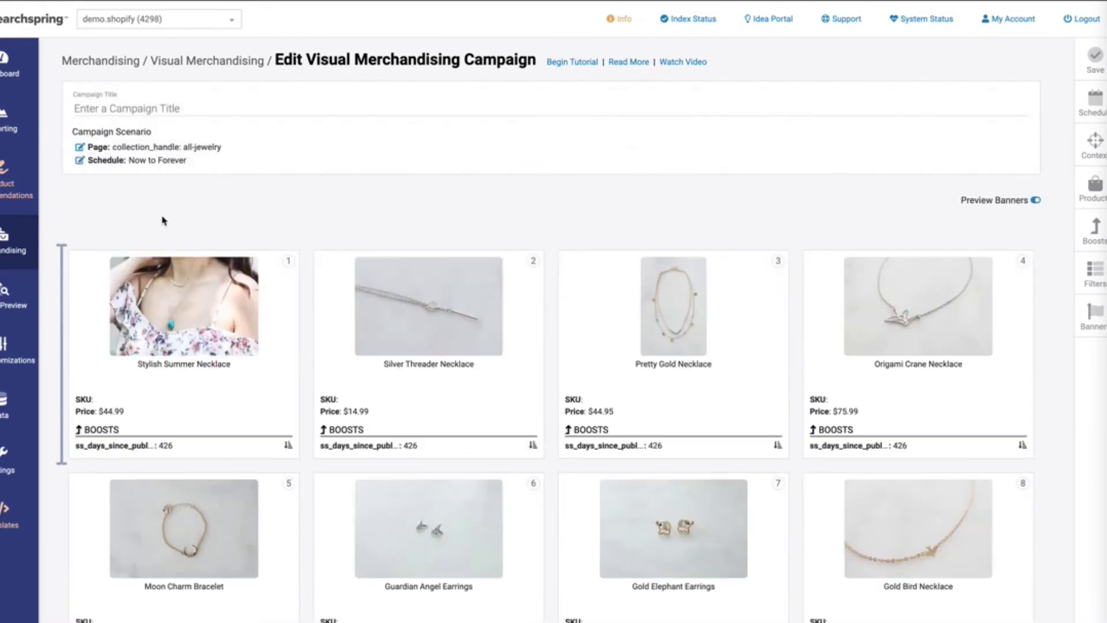
left_click(142, 109)
type("All J")
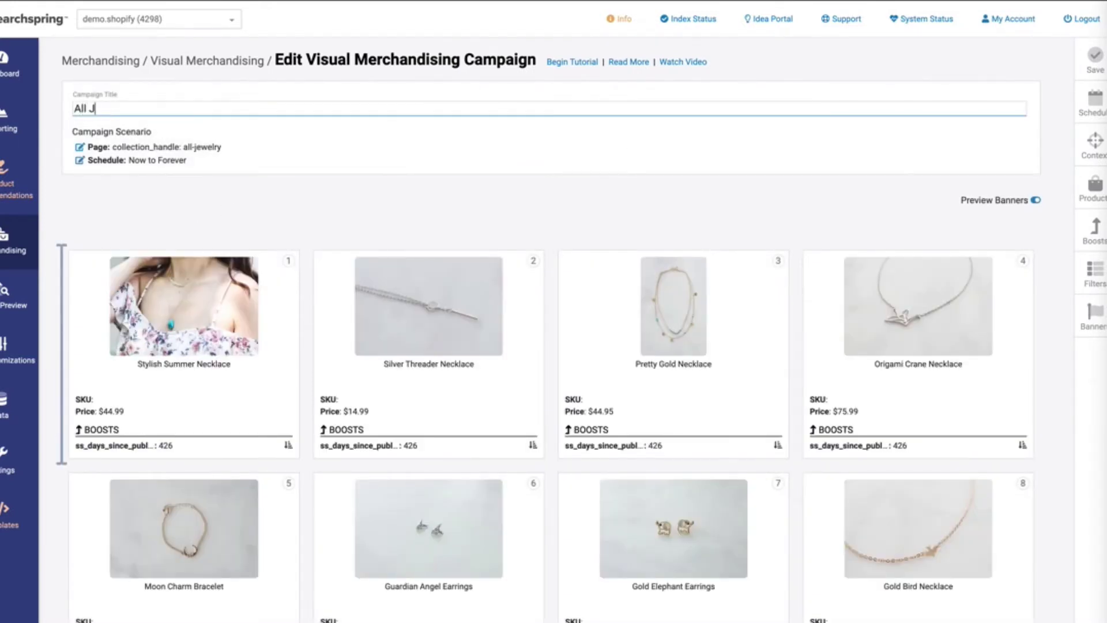
type("ewelry")
left_click(242, 197)
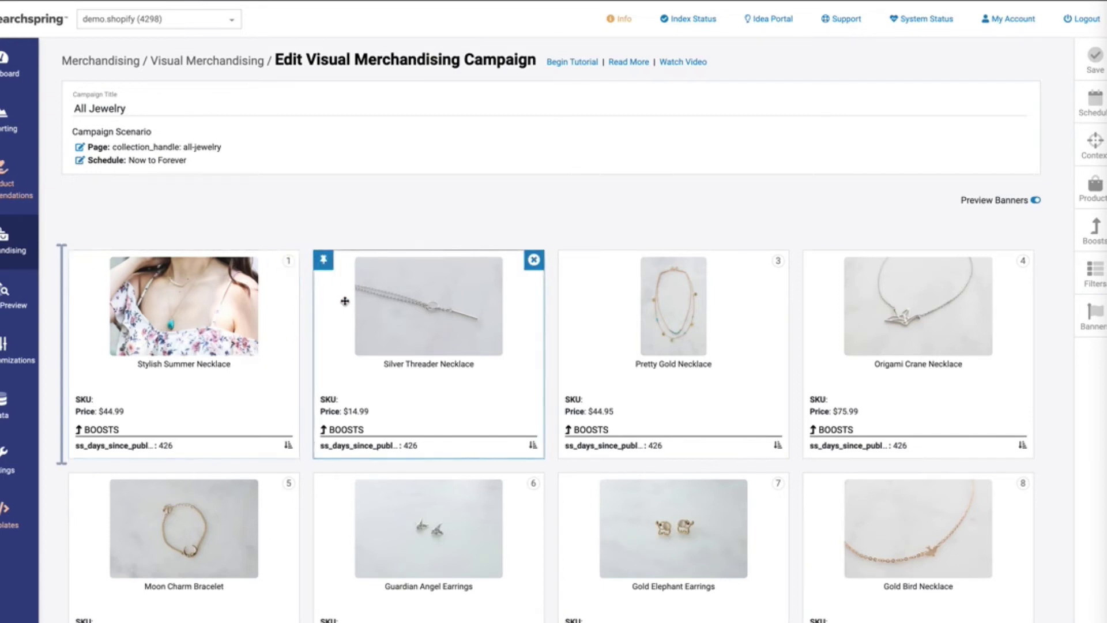
Pin Dainty Gold Necklace to position 1 in the product grid
scroll(610, 203, "down", 5)
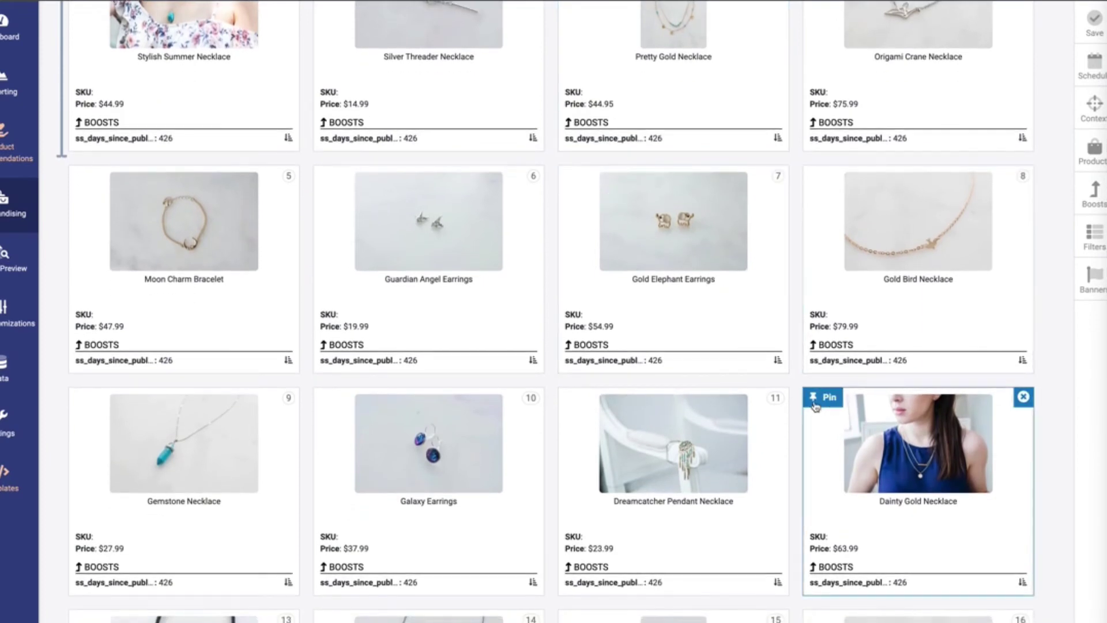
left_click(815, 407)
scroll(323, 210, "up", 5)
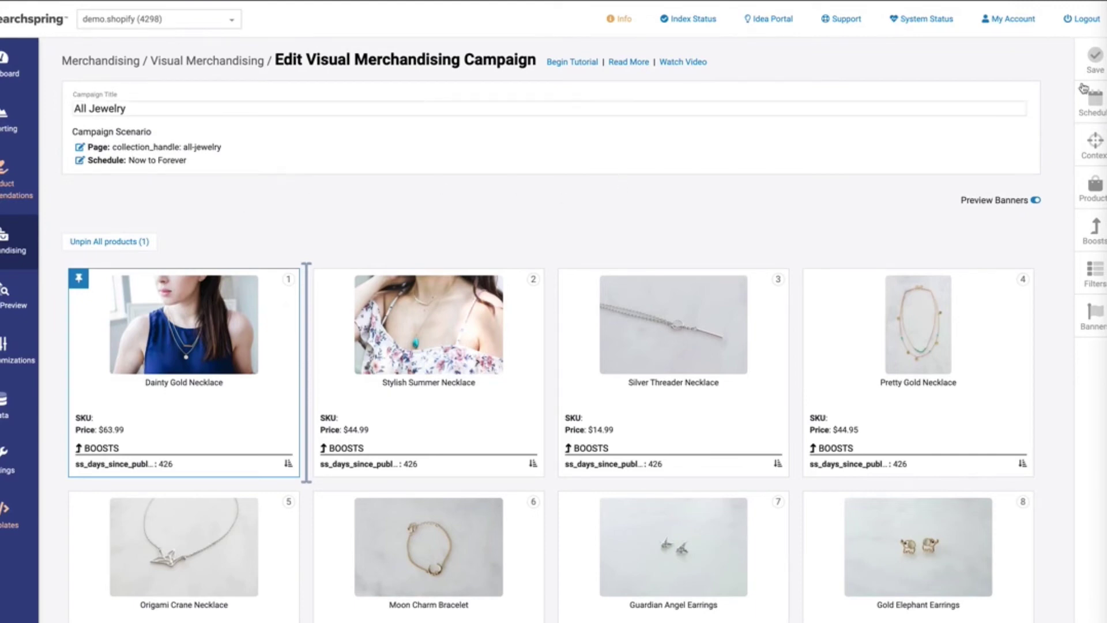
Save & Publish the All Jewelry campaign and confirm its status reads Live
left_click(1094, 69)
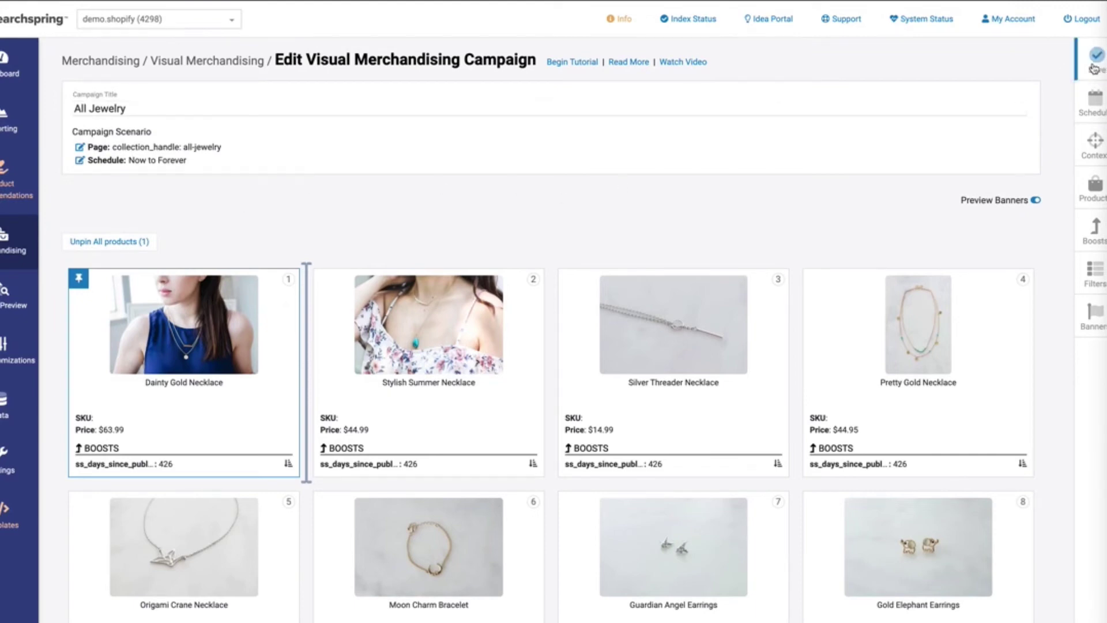
left_click(1094, 68)
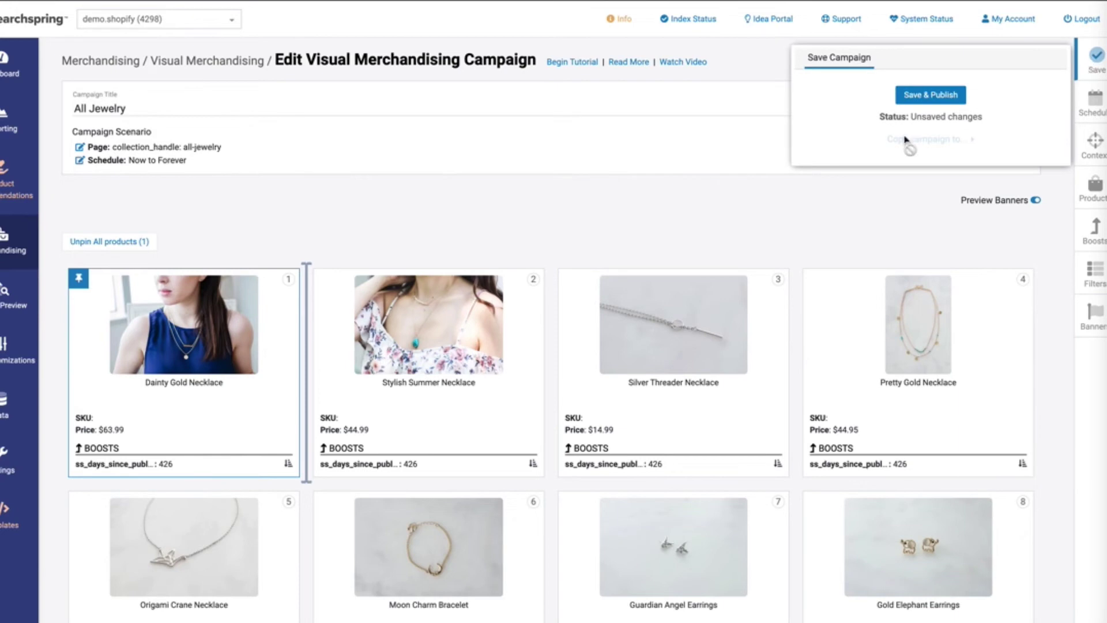
left_click(924, 97)
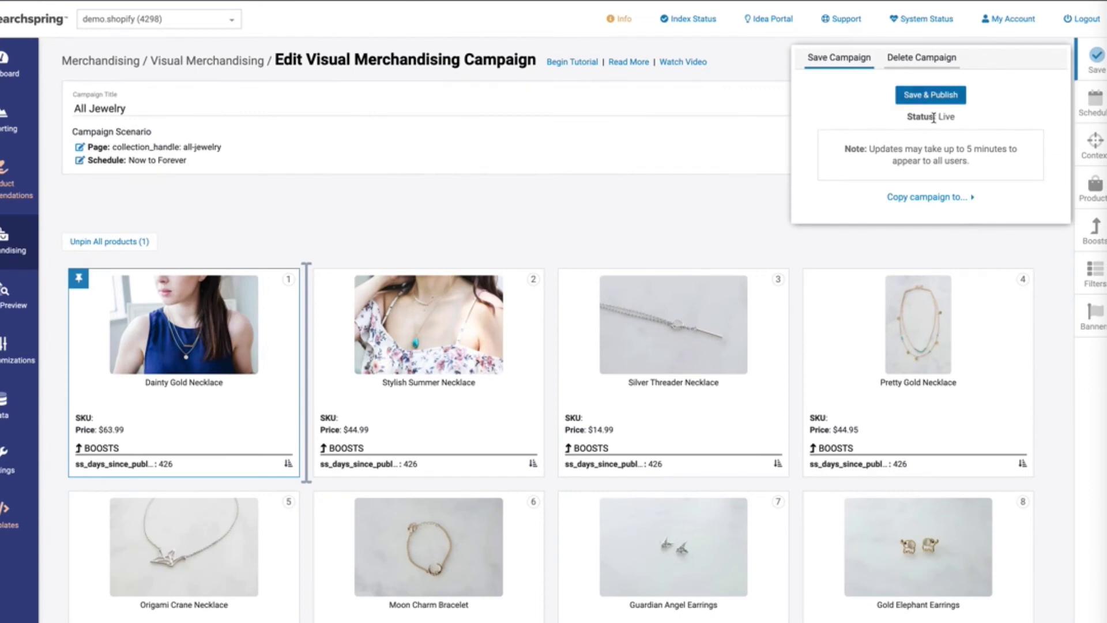
left_click_drag(906, 117, 965, 124)
left_click(699, 211)
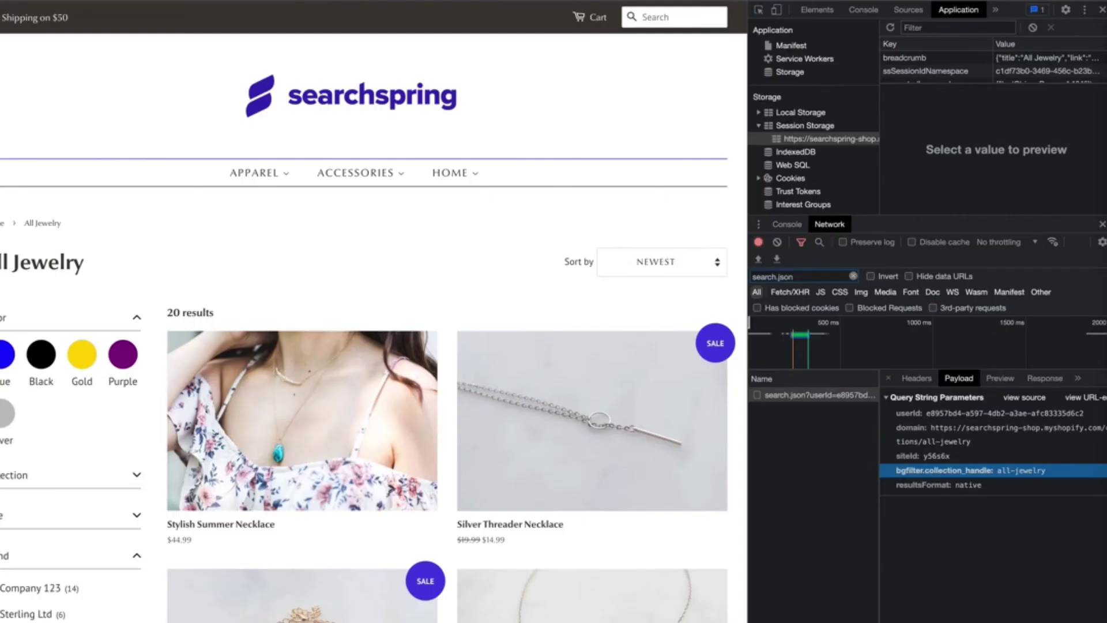
Reload All Jewelry, try the Black swatch filter, then reload to clear it
left_click(156, 261)
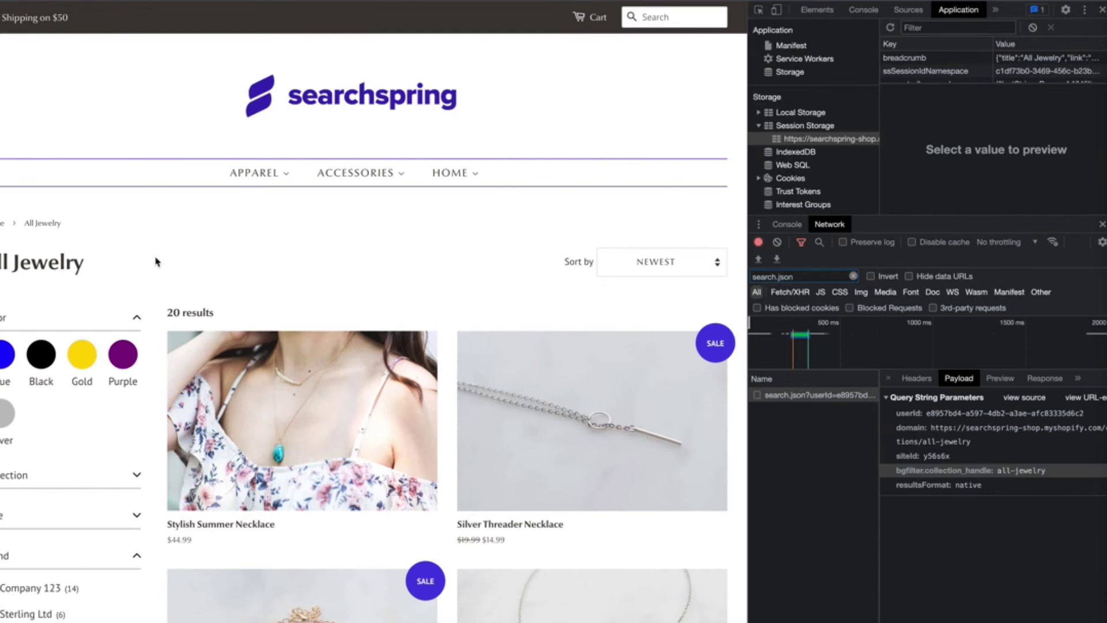
key("super+r")
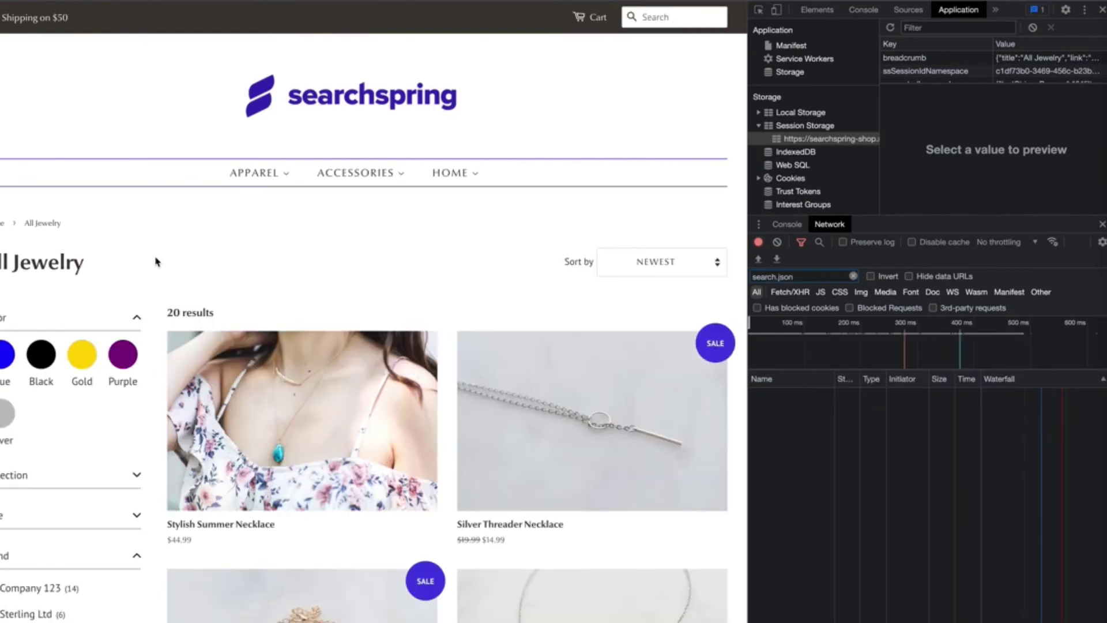
left_click(40, 359)
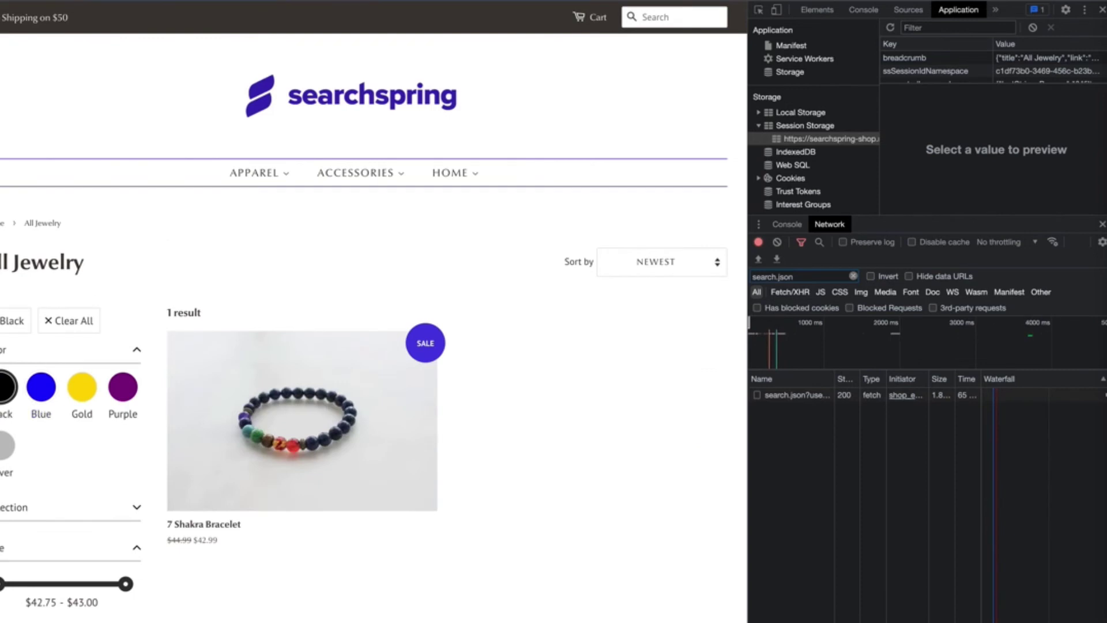
key("super+r")
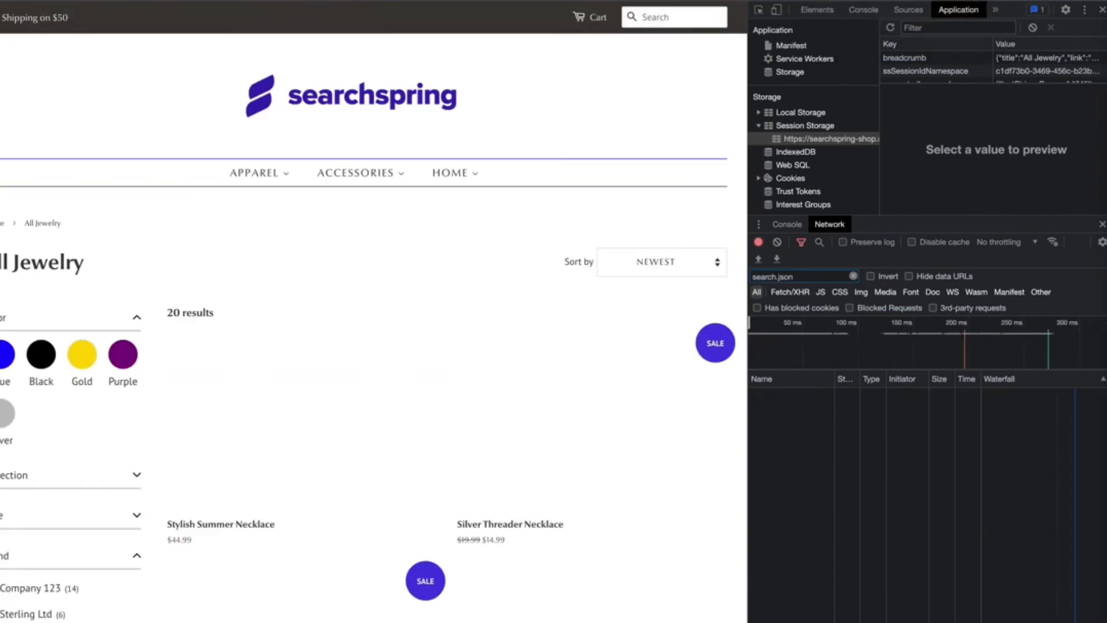
Sort by Name A-Z, then back to Newest so Dainty Gold Necklace leads
left_click(652, 262)
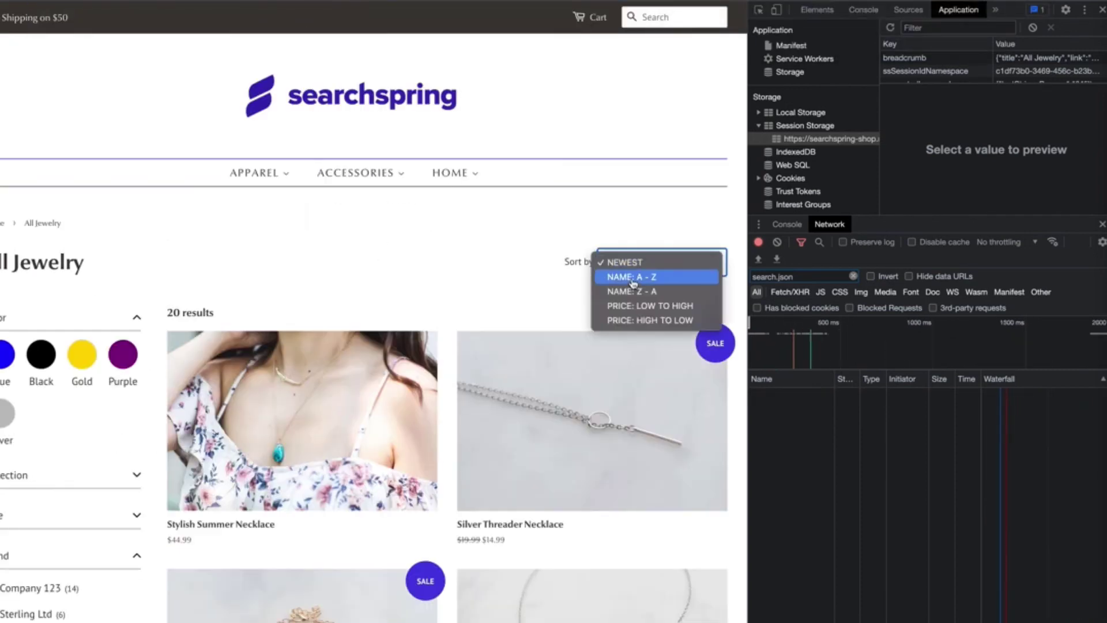
left_click(652, 277)
left_click(615, 266)
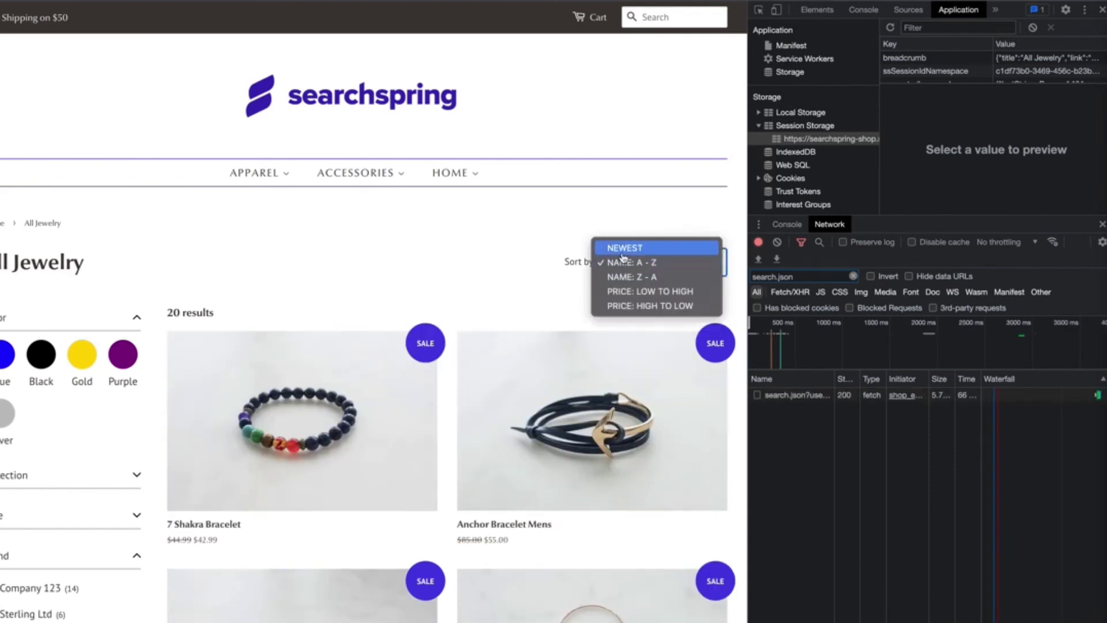
left_click(624, 247)
left_click(305, 250)
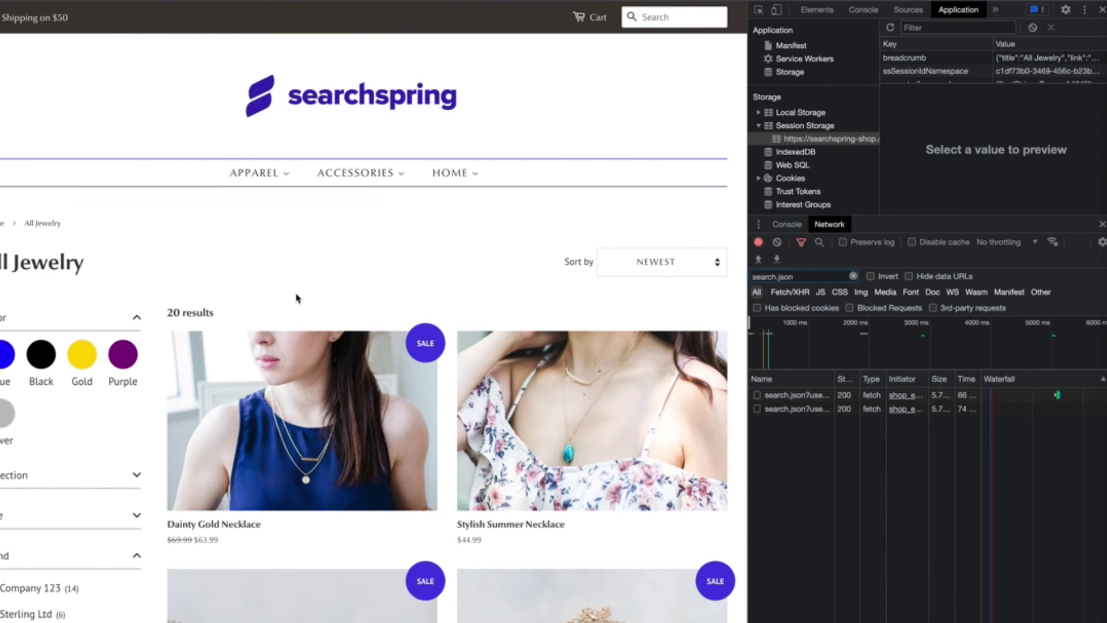
Expand merchandising > triggeredCampaigns > 0 in the second search.json Preview to show the All Jewelry title
left_click(806, 409)
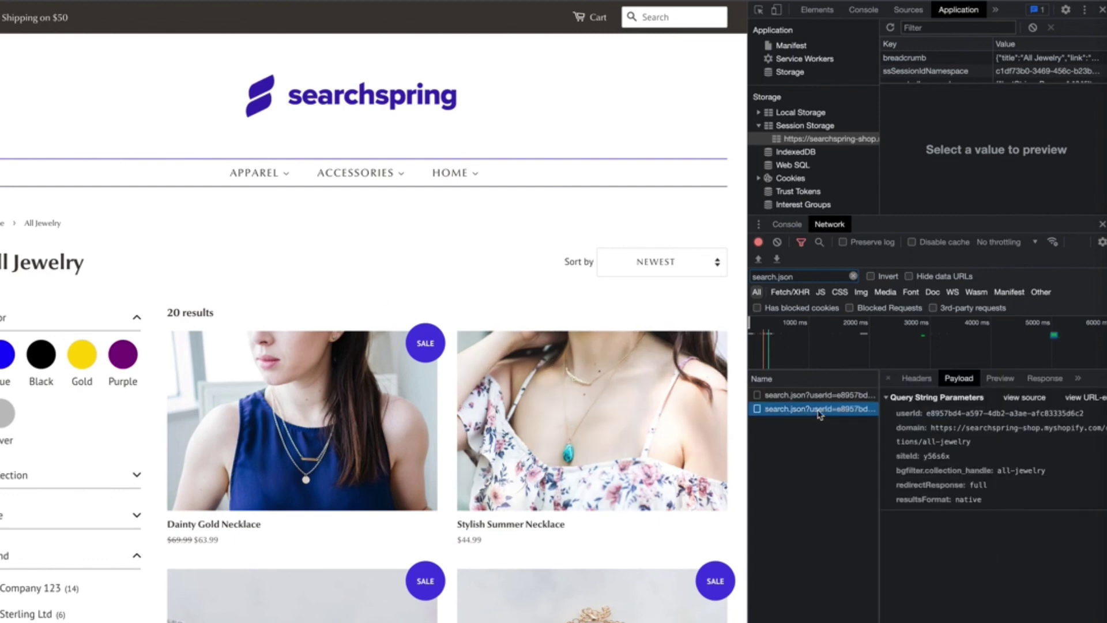
left_click(1010, 382)
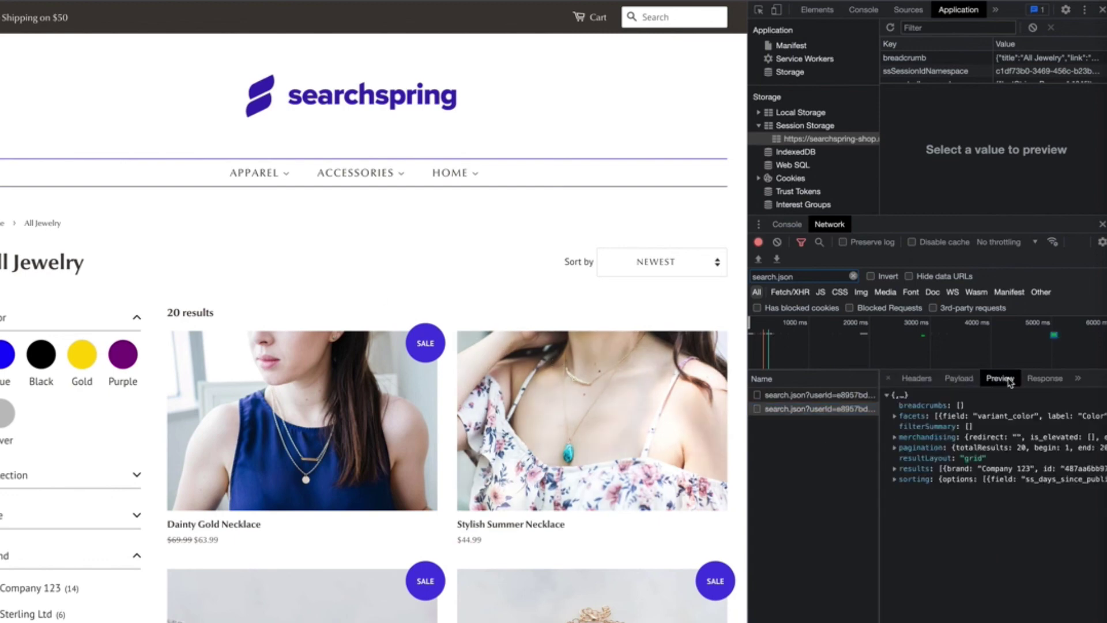
left_click(921, 439)
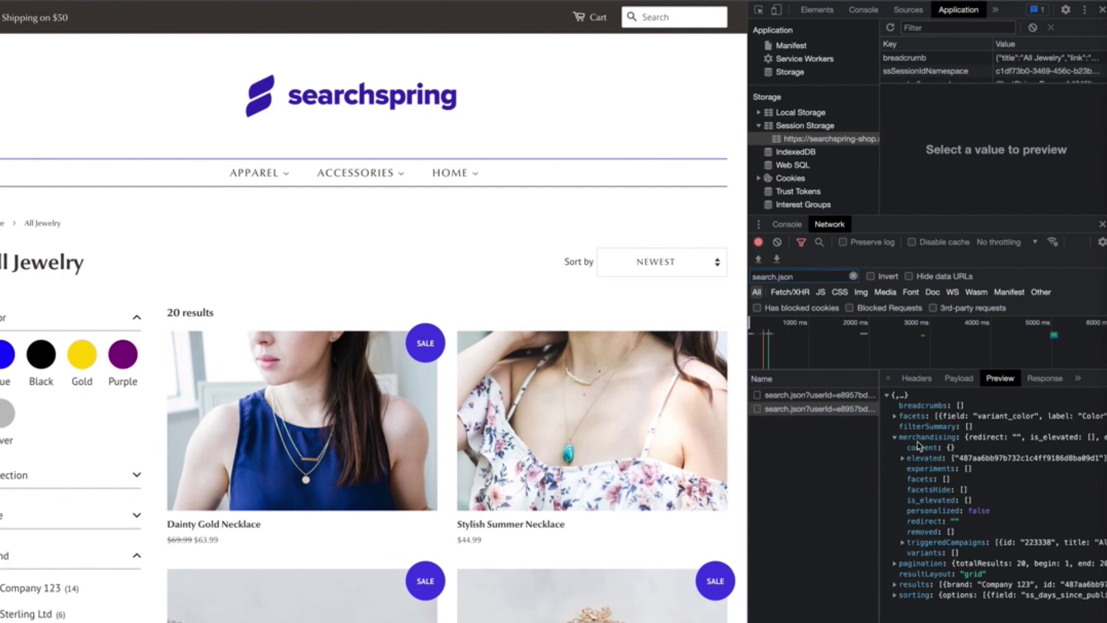
left_click(918, 545)
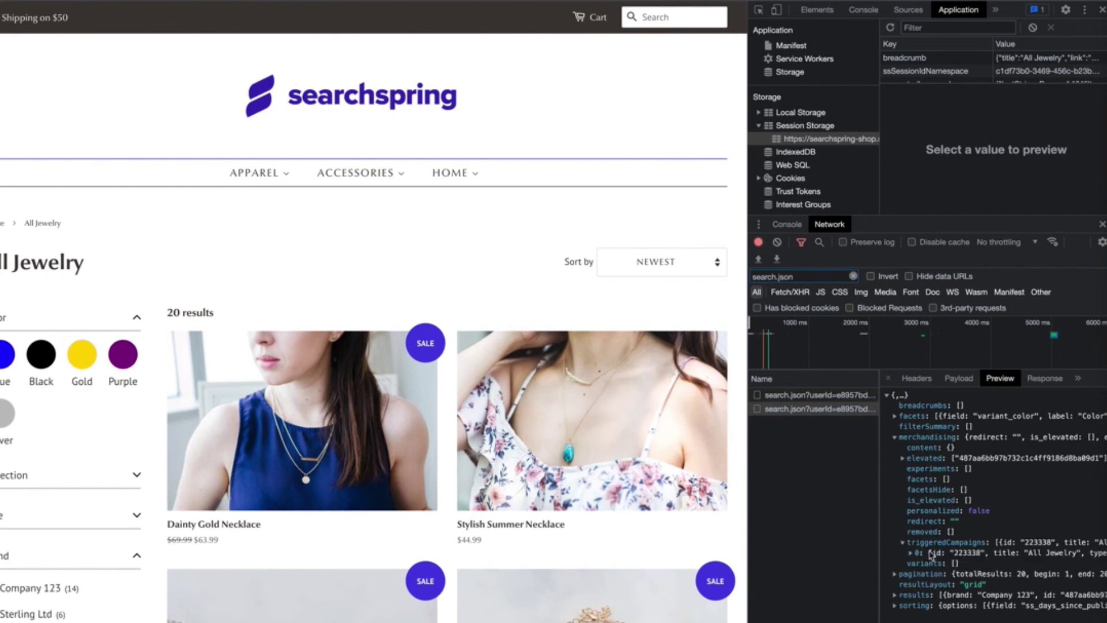
left_click(930, 554)
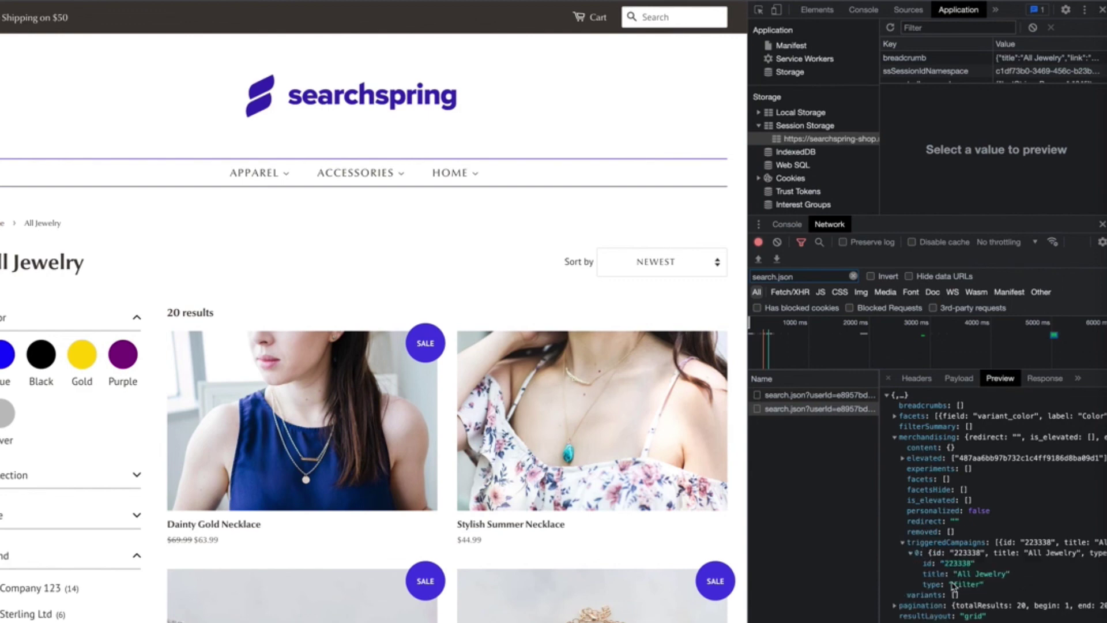
left_click_drag(959, 579, 1006, 580)
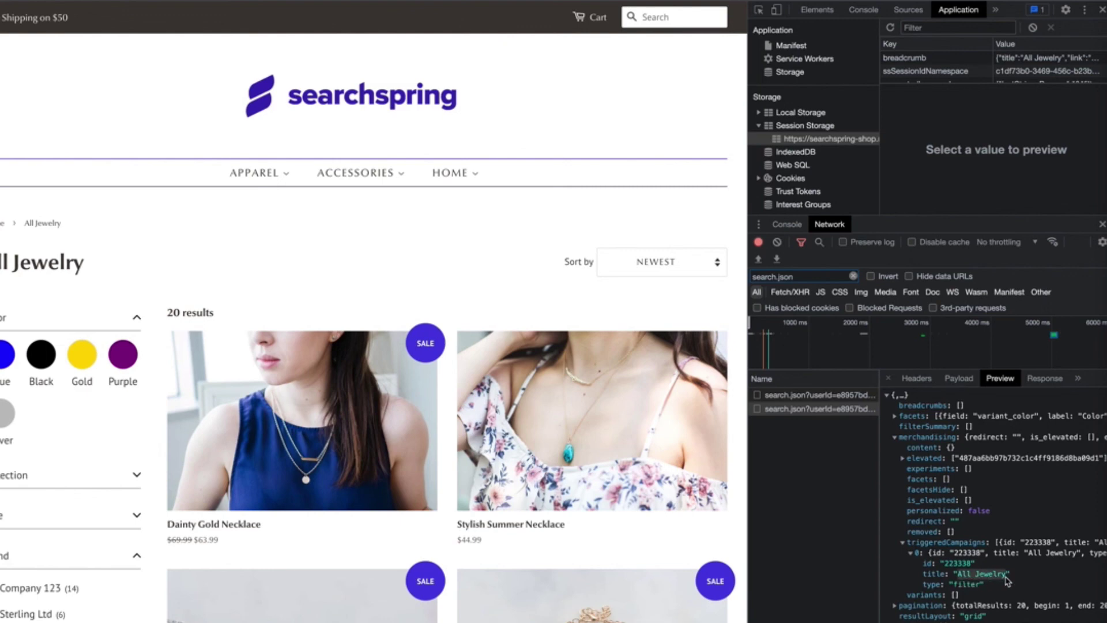
Highlight campaign id 223338 in the response, then at the end of the console URL
double_click(958, 564)
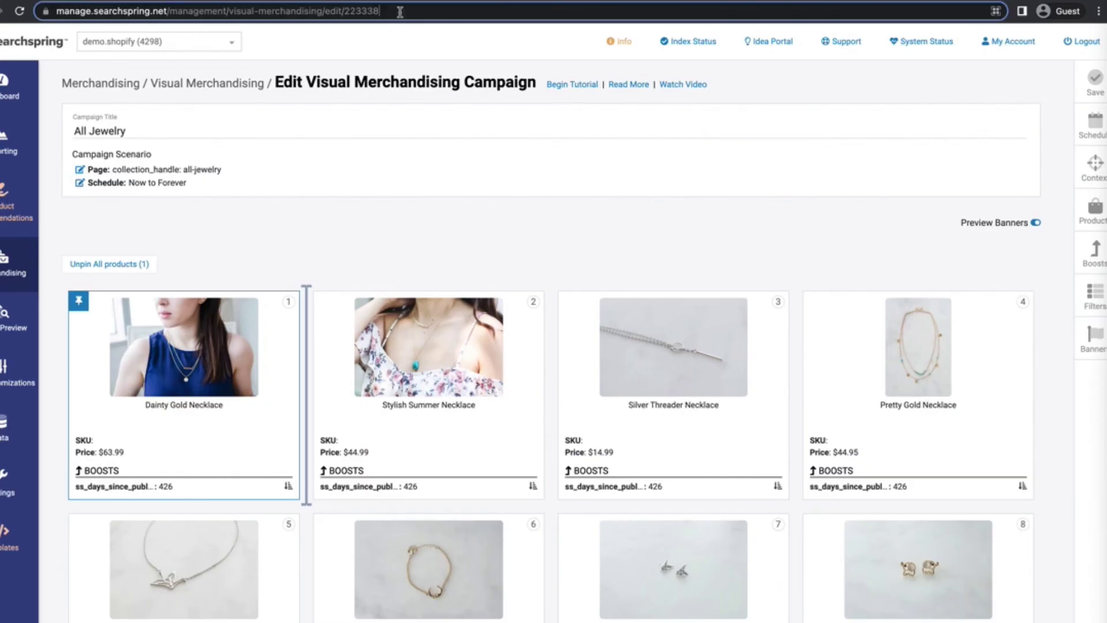
left_click_drag(400, 11, 344, 11)
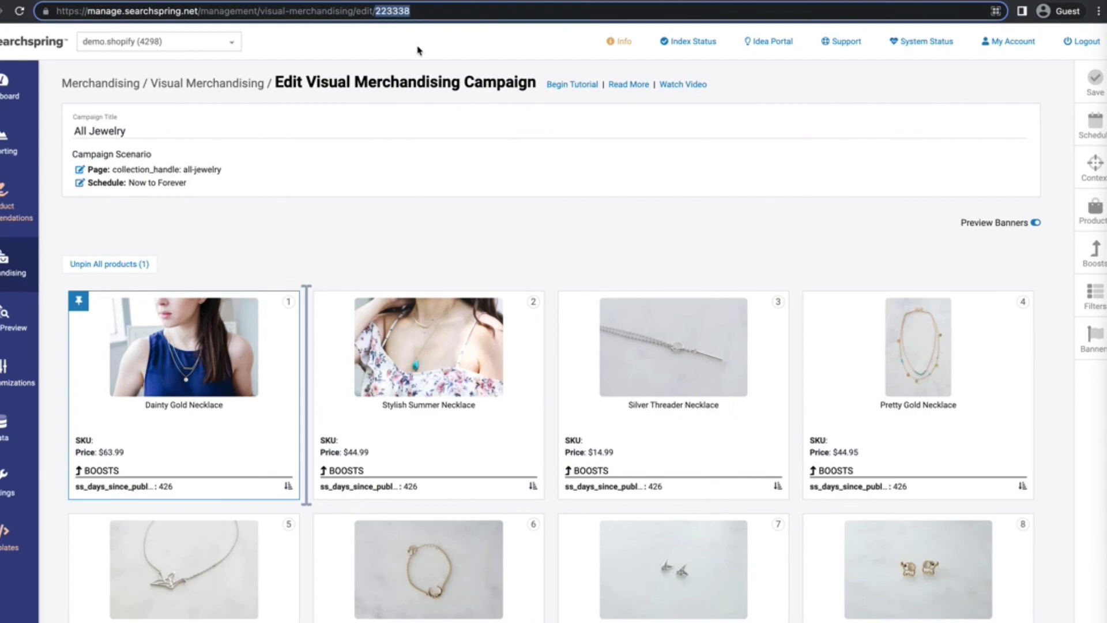